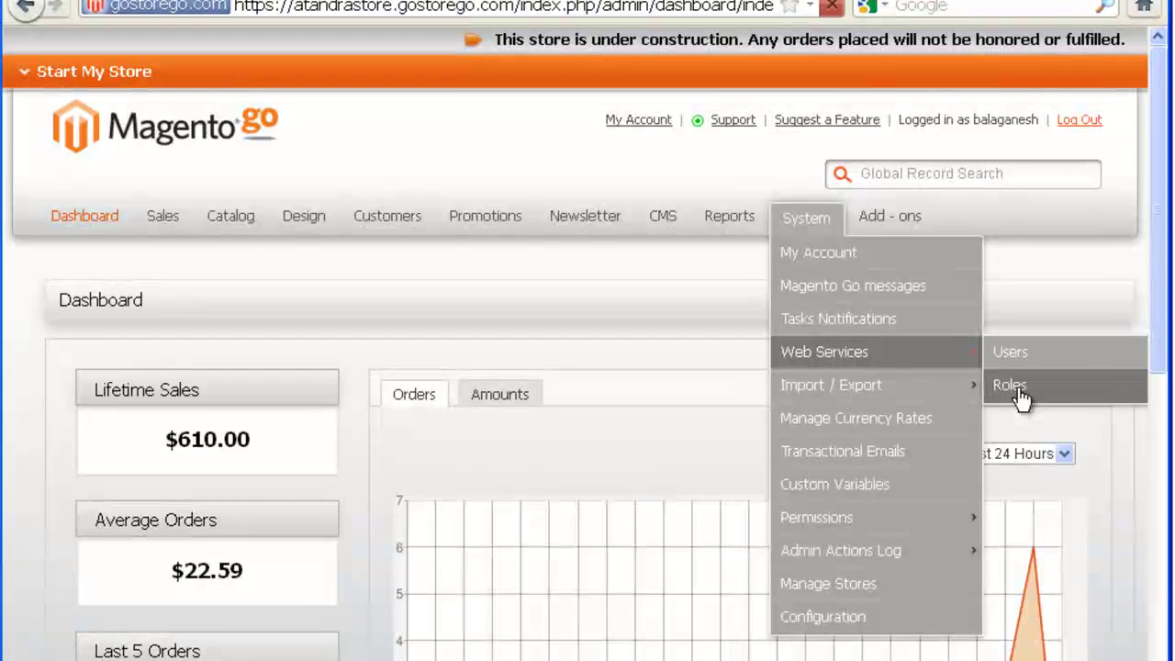
Step: Open the Web Services Roles list and begin adding a new API role
{"action": "left_click", "coordinate": [1021, 394]}
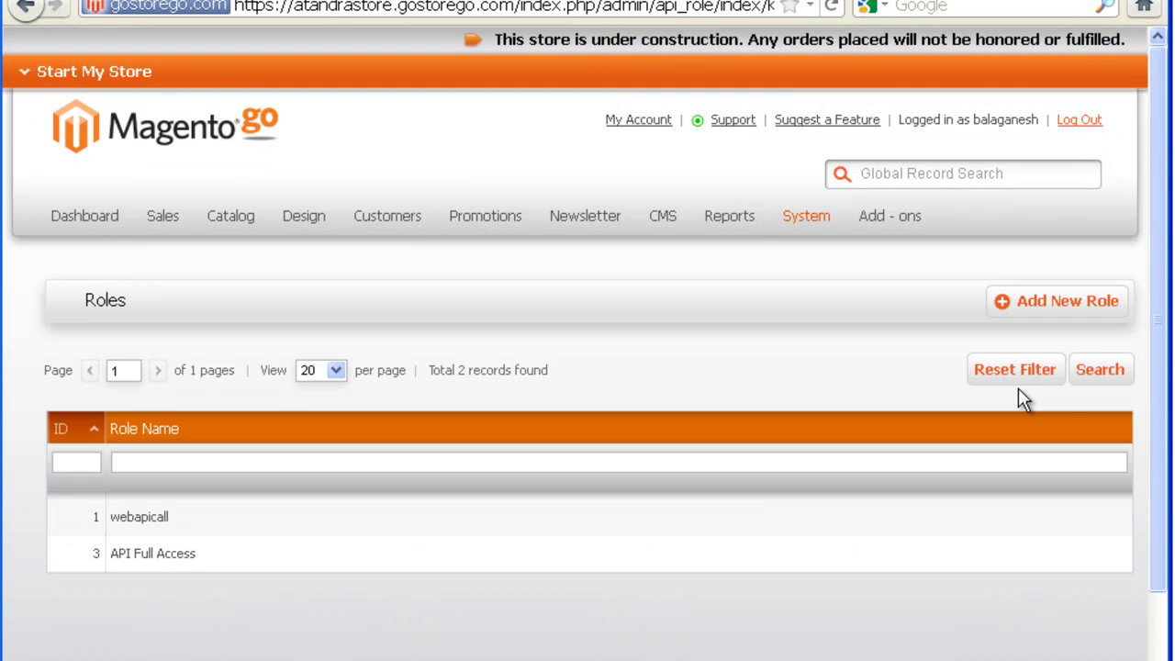
{"action": "left_click", "coordinate": [1065, 308]}
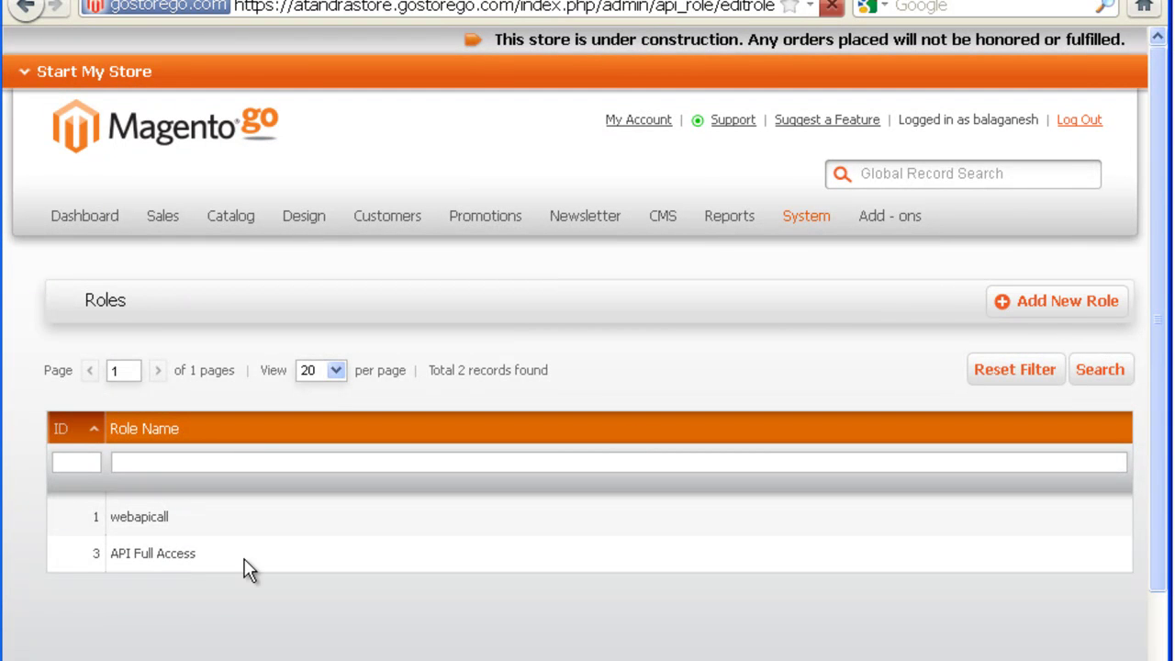
Step: Name the new role 'thubrole', correcting the typo, and save it
{"action": "left_click", "coordinate": [631, 425]}
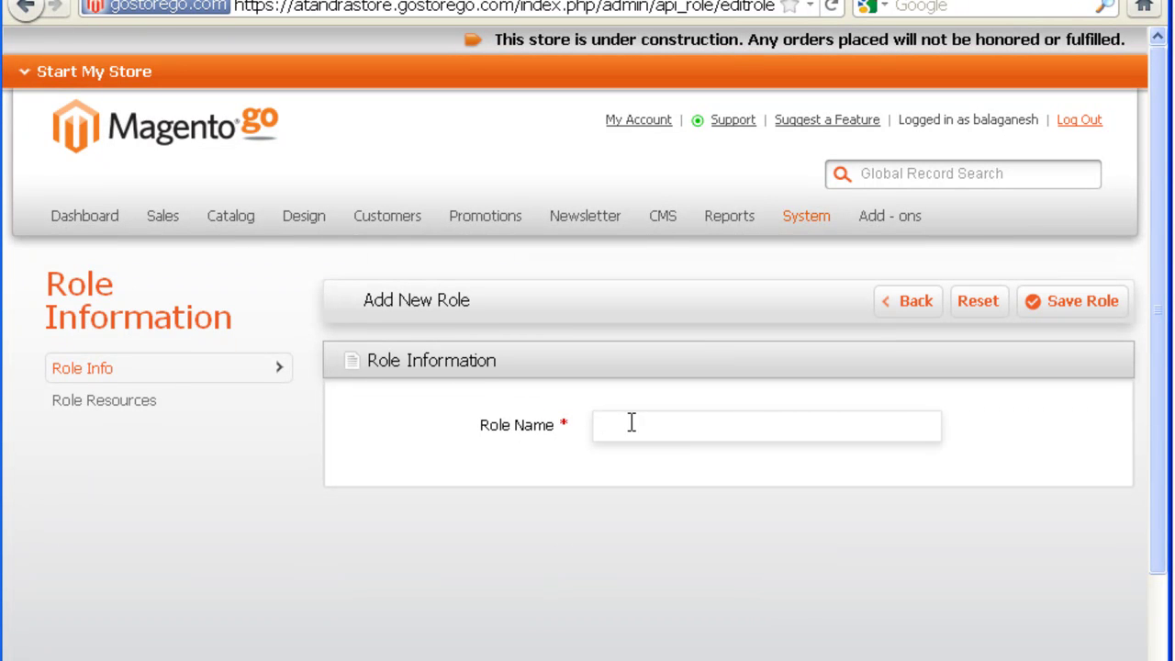
{"action": "type", "text": "t"}
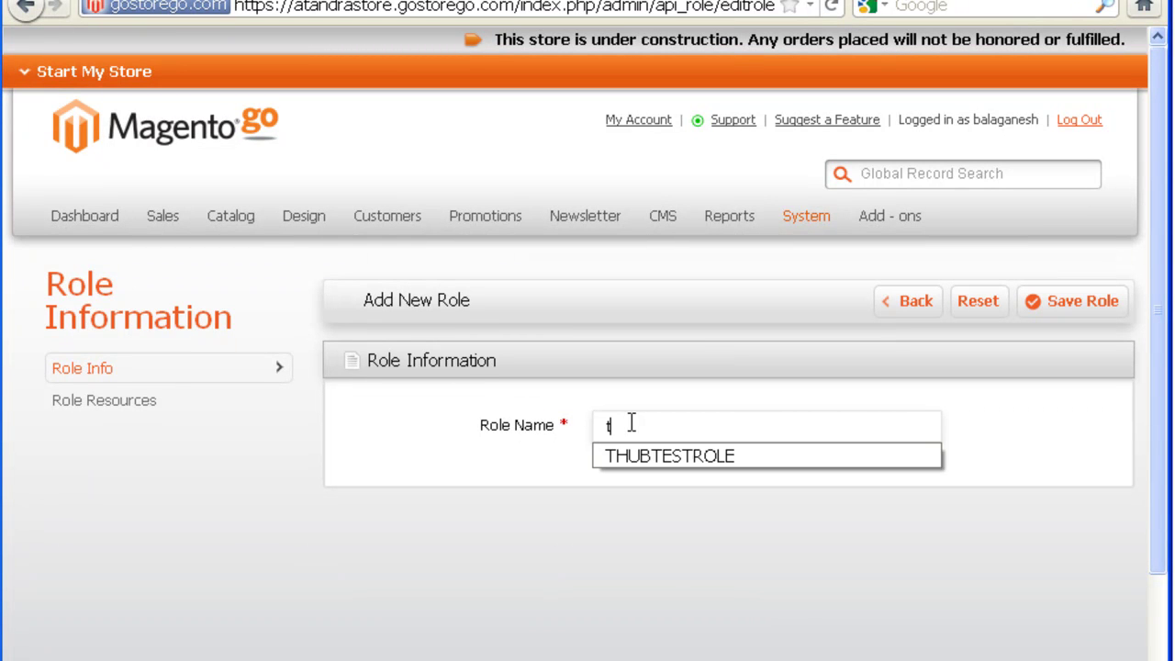
{"action": "type", "text": "hubri"}
{"action": "key", "text": "BackSpace"}
{"action": "type", "text": "o"}
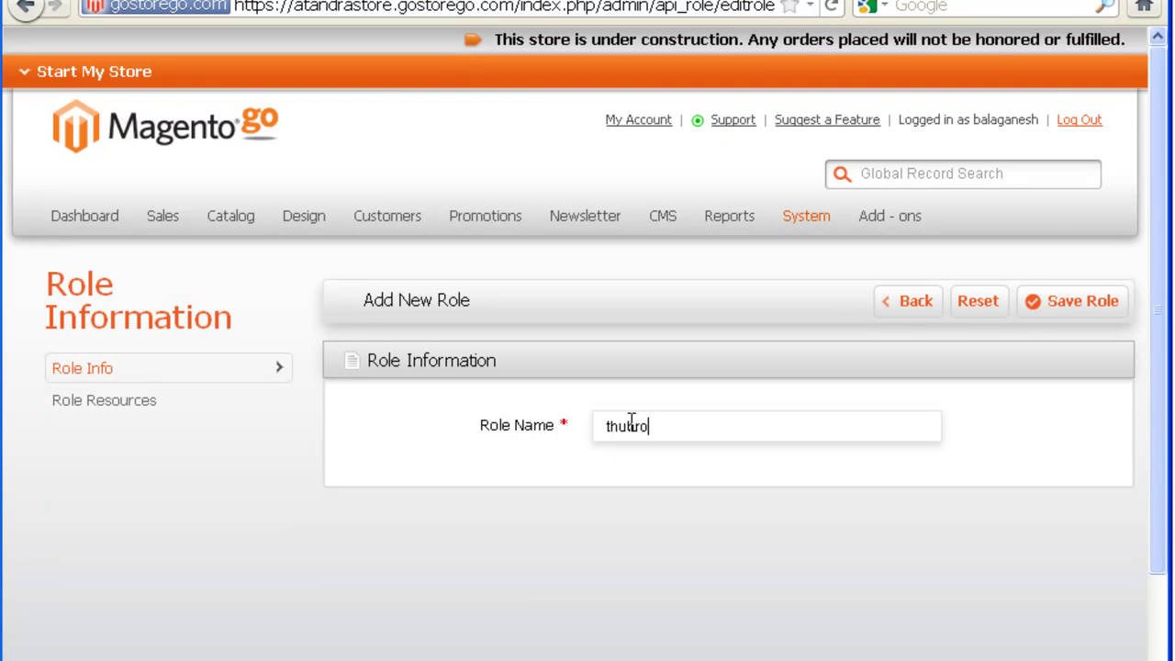
{"action": "type", "text": "le"}
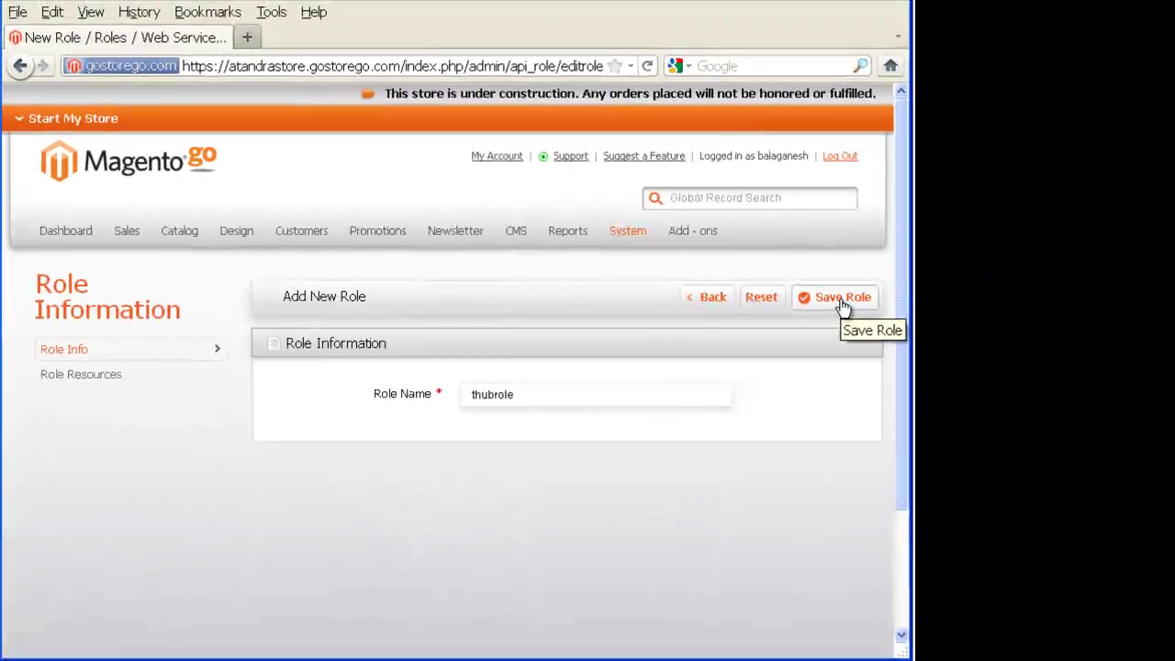
{"action": "left_click", "coordinate": [841, 299]}
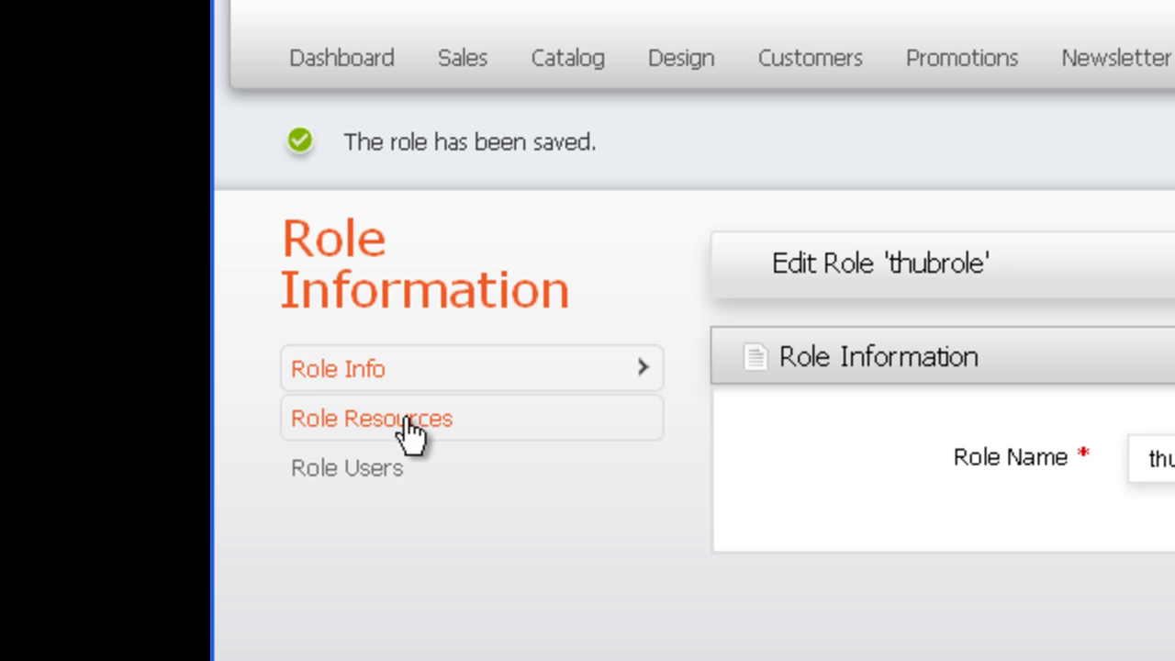
Step: Set thubrole's Resource Access to All and save the role
{"action": "left_click", "coordinate": [481, 436]}
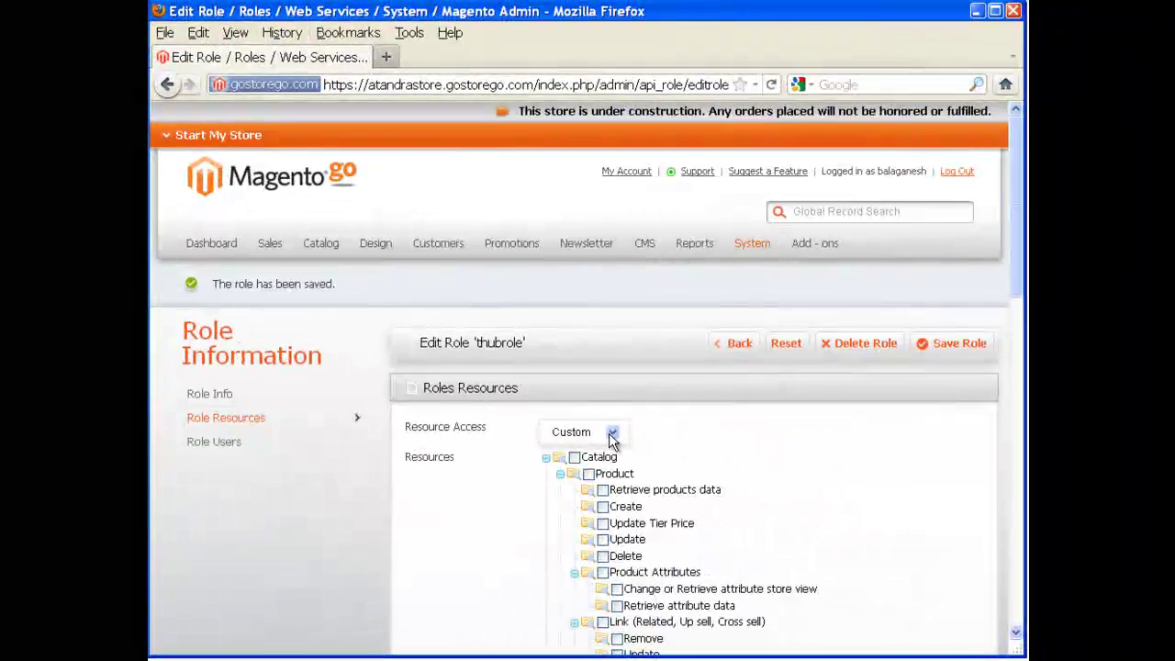
{"action": "left_click", "coordinate": [612, 432]}
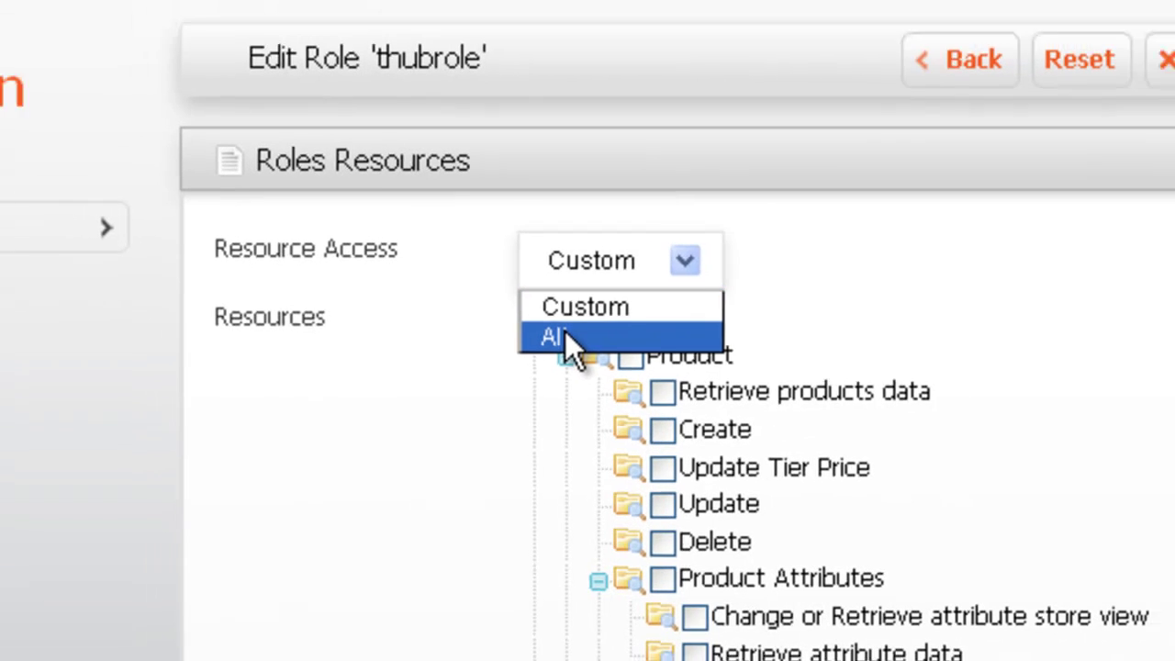
{"action": "left_click", "coordinate": [560, 316]}
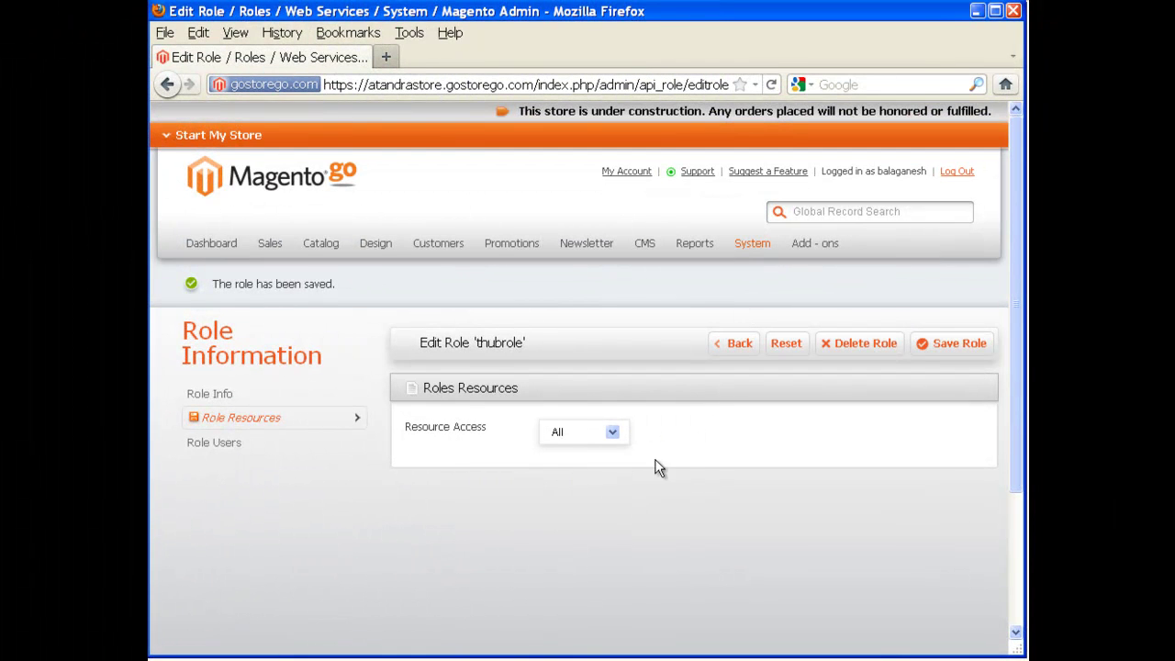
{"action": "left_click", "coordinate": [959, 351]}
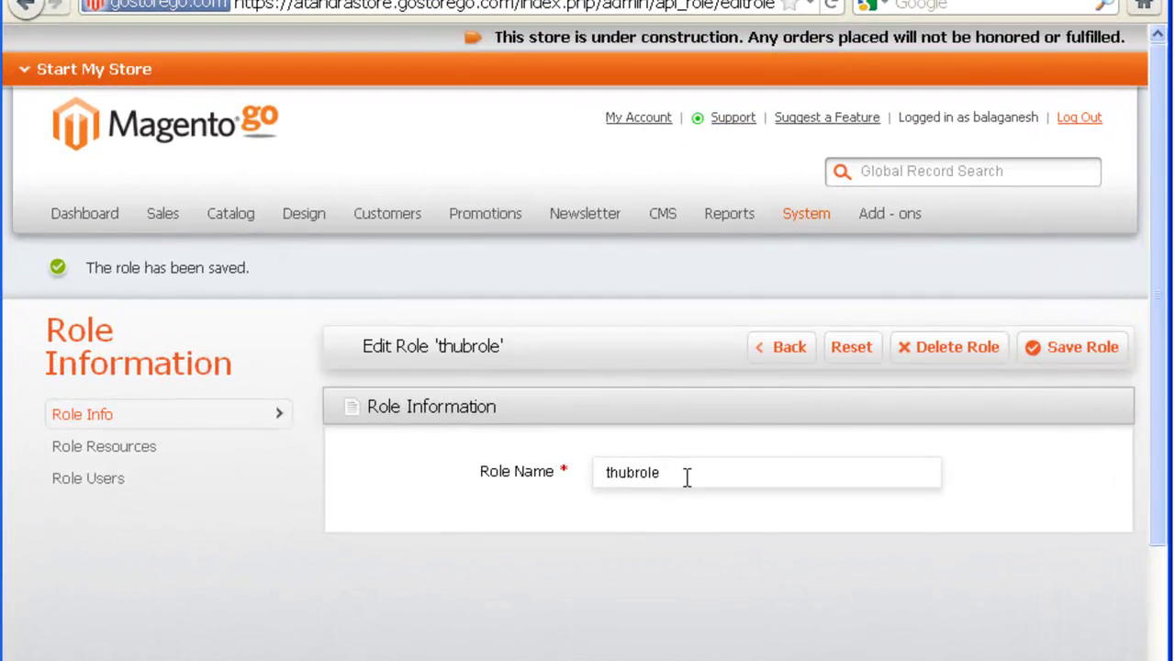
{"action": "left_click_drag", "start_coordinate": [687, 476], "coordinate": [597, 480]}
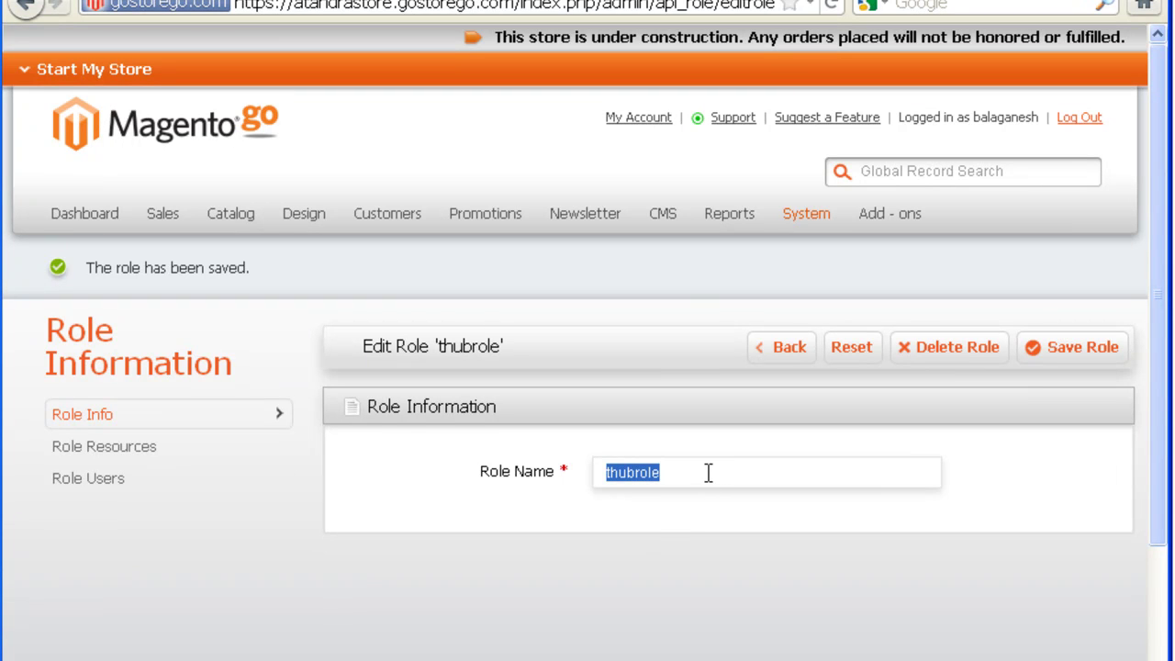
{"action": "mouse_move", "coordinate": [753, 243]}
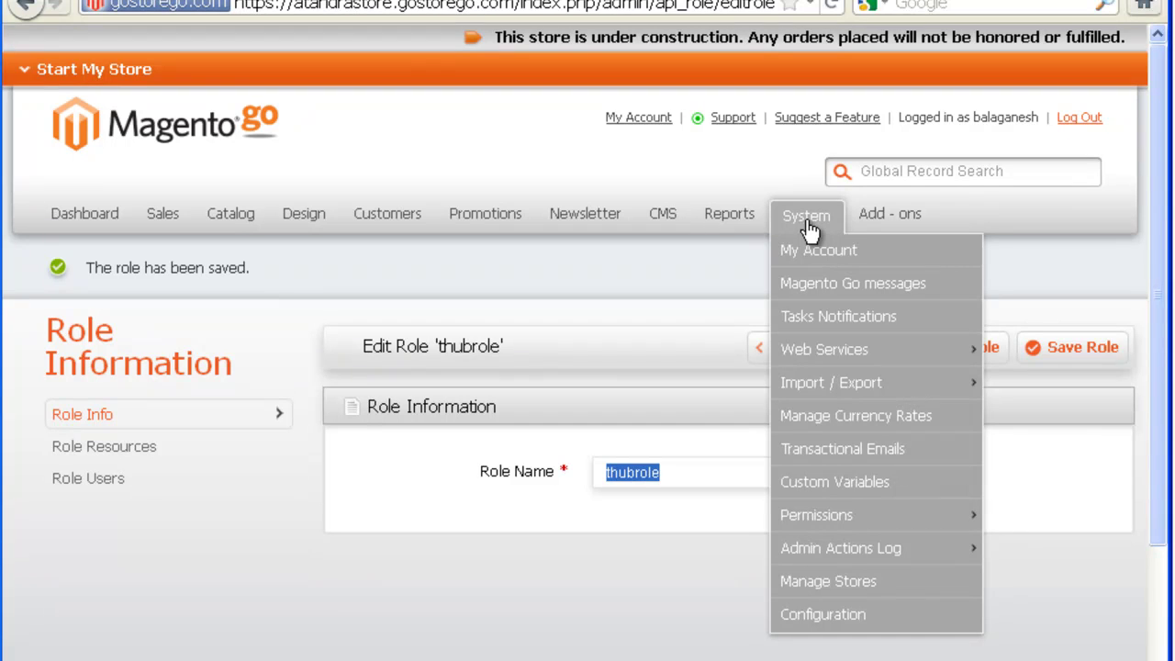
{"action": "mouse_move", "coordinate": [823, 350]}
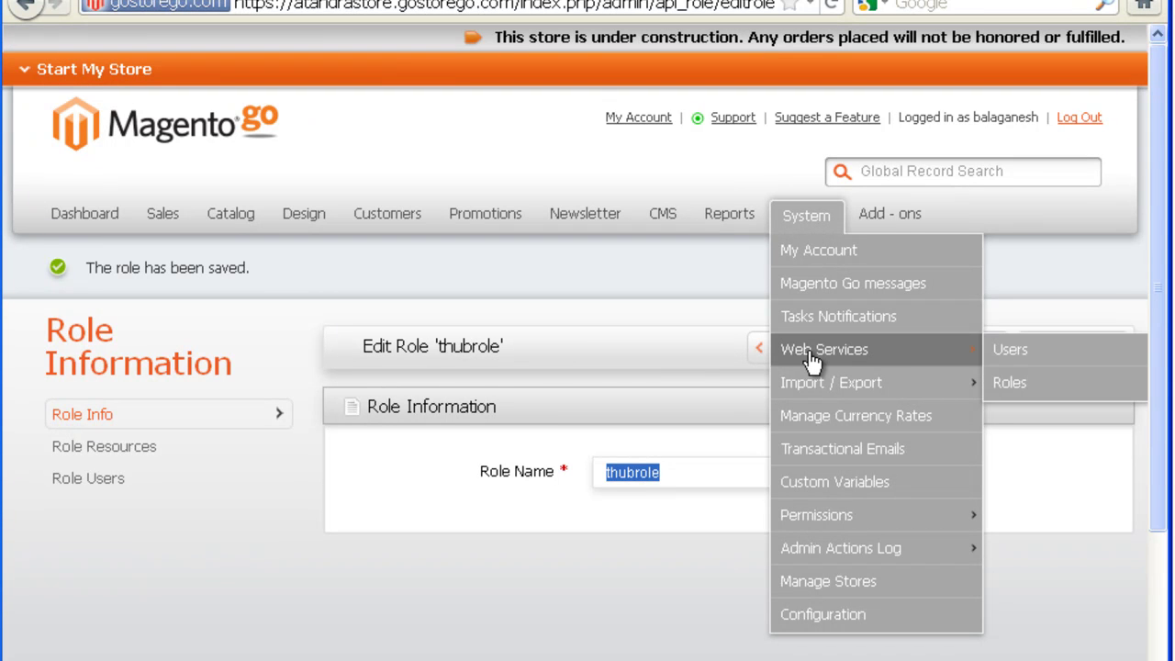
Step: Start a new web services API user with user name 'thubuser'
{"action": "left_click", "coordinate": [1013, 365]}
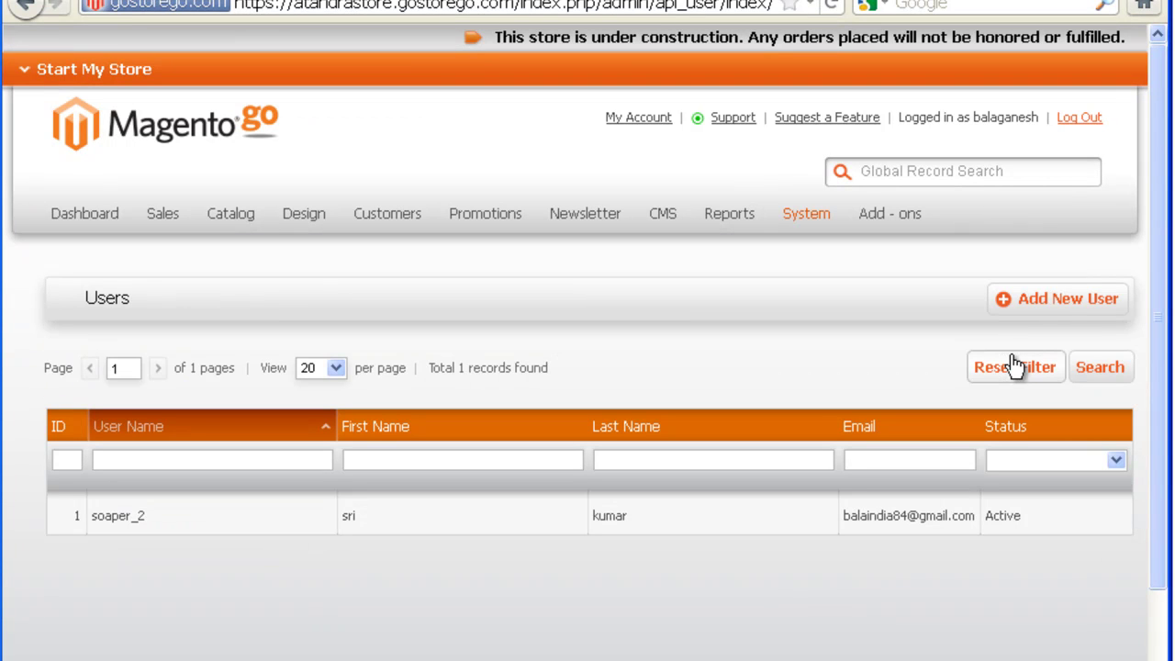
{"action": "left_click", "coordinate": [1060, 310]}
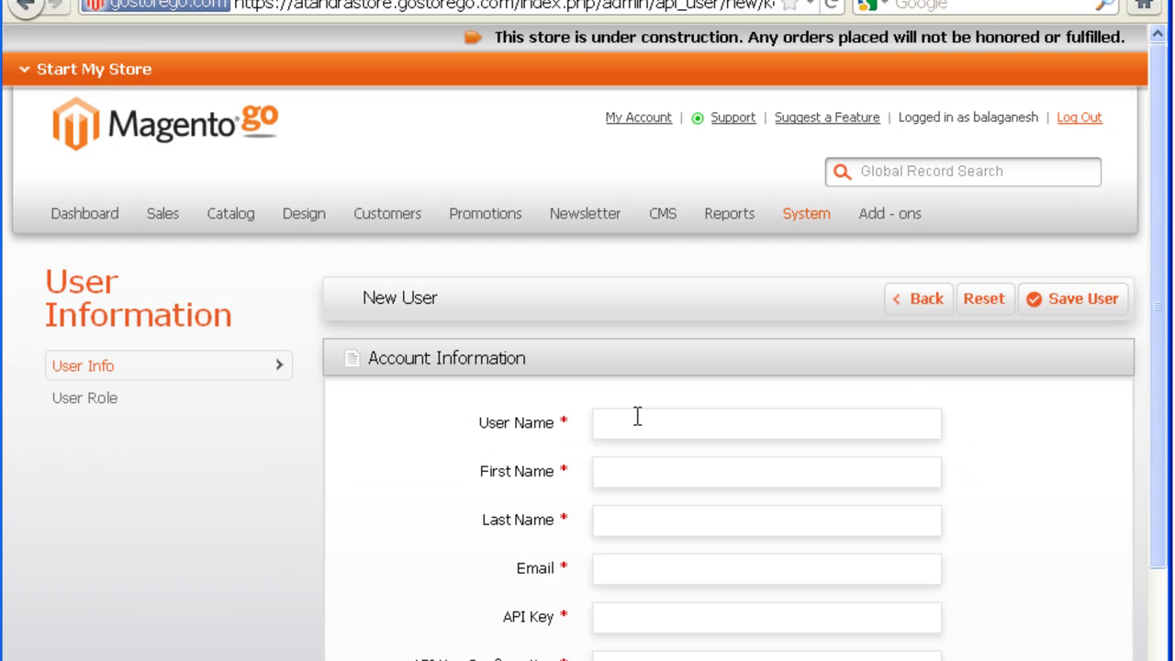
{"action": "left_click", "coordinate": [636, 420]}
{"action": "type", "text": "thubu"}
{"action": "type", "text": "ser"}
Step: Enter first name THUB, last name User, the user's e-mail address and the API key
{"action": "key", "text": "Tab"}
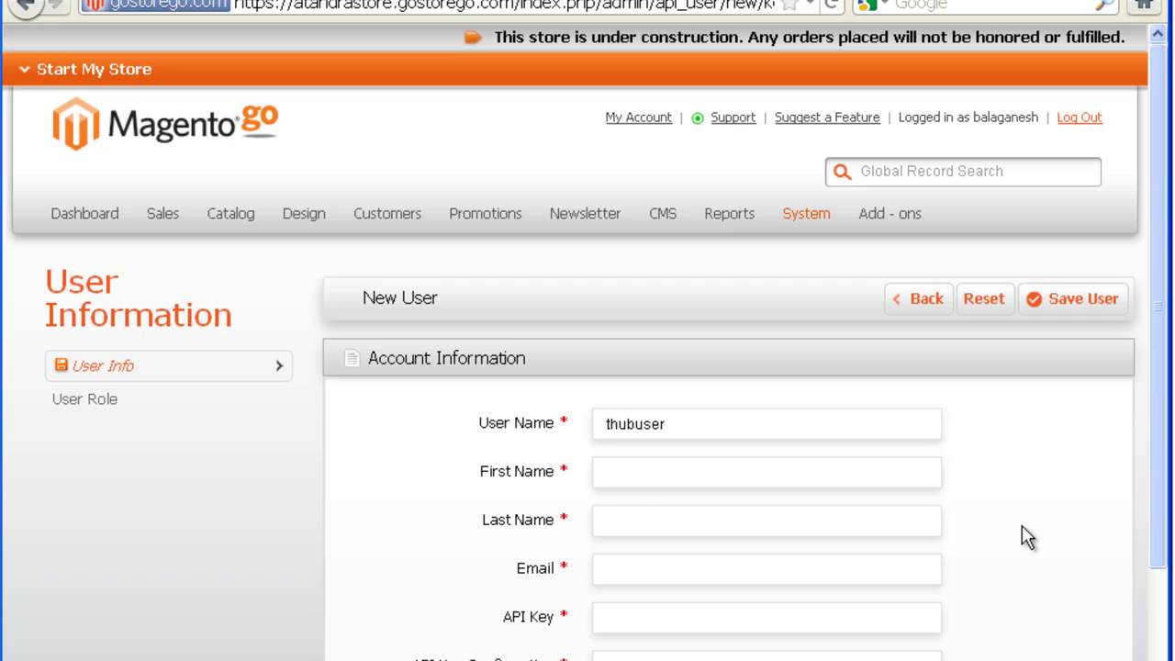
{"action": "type", "text": "THUB"}
{"action": "key", "text": "Tab"}
{"action": "type", "text": "User"}
{"action": "key", "text": "Tab"}
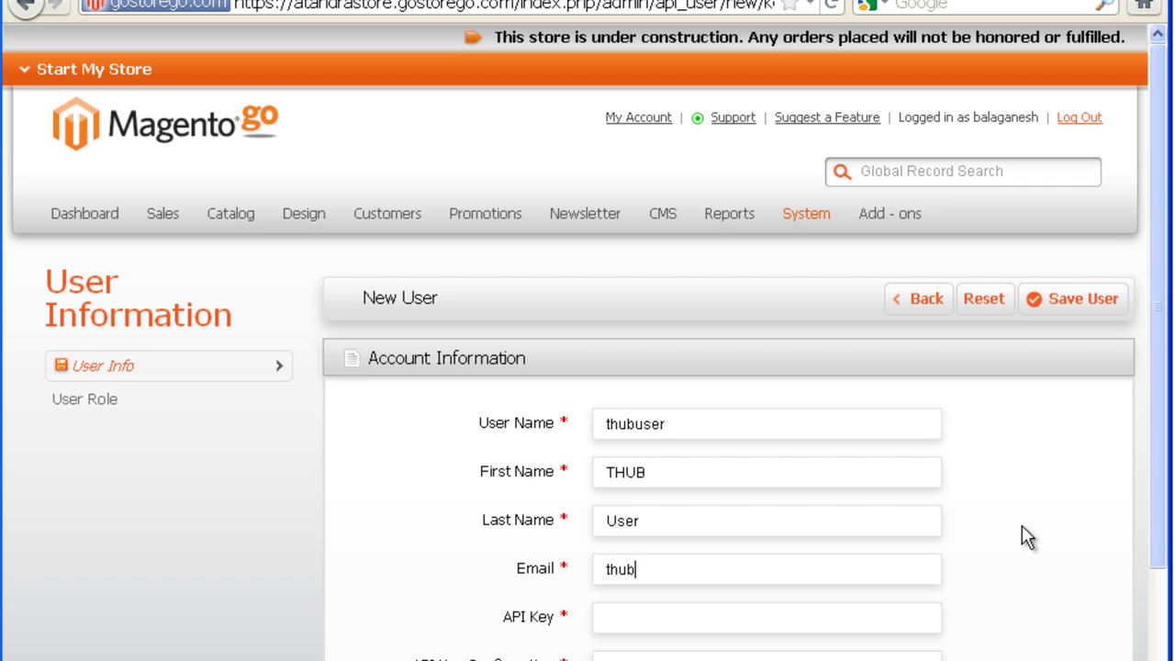
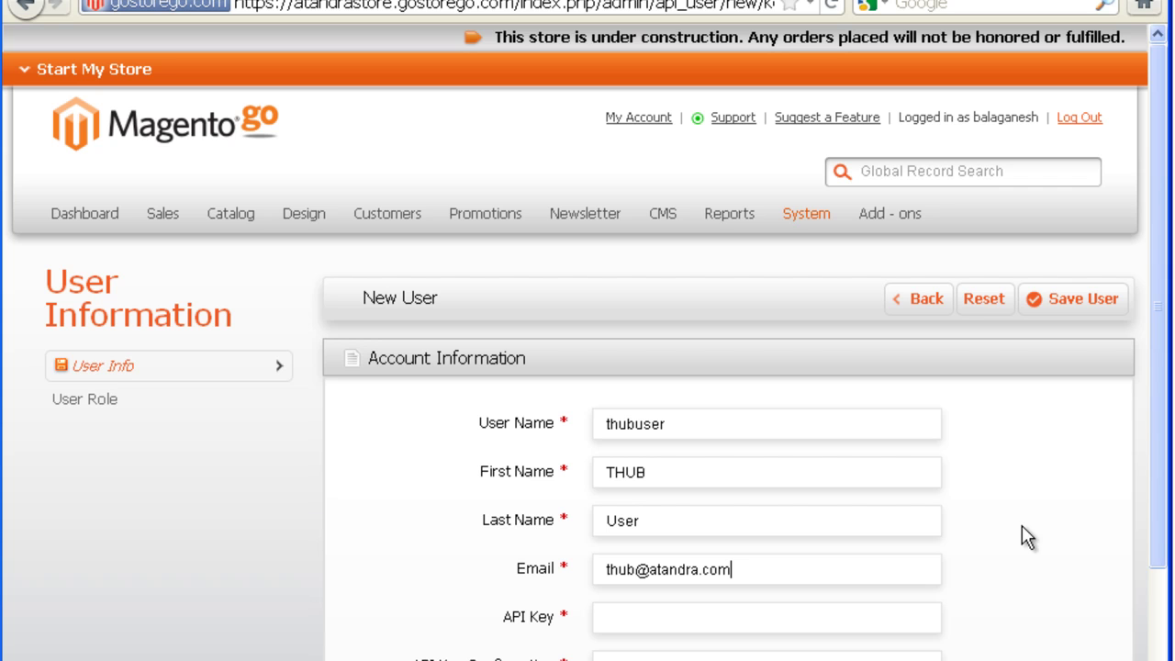
{"action": "left_click", "coordinate": [643, 623]}
{"action": "key", "text": "Tab"}
Step: Save thubuser, assign it the thubrole role, and save again
{"action": "left_click", "coordinate": [1073, 309]}
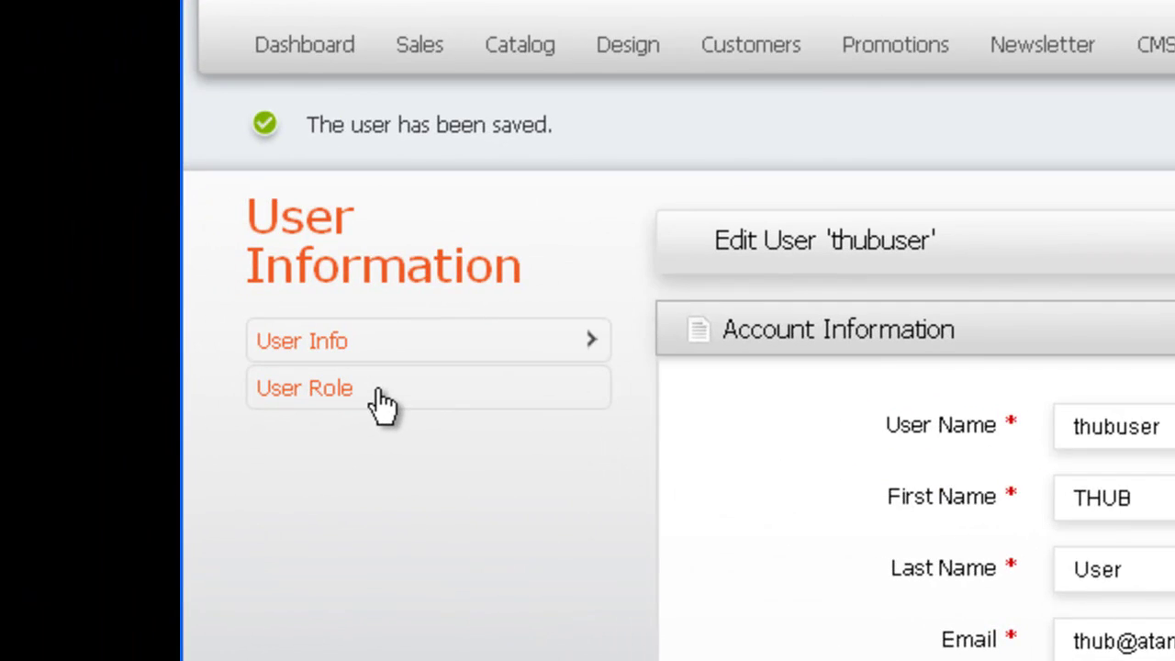
{"action": "left_click", "coordinate": [135, 456]}
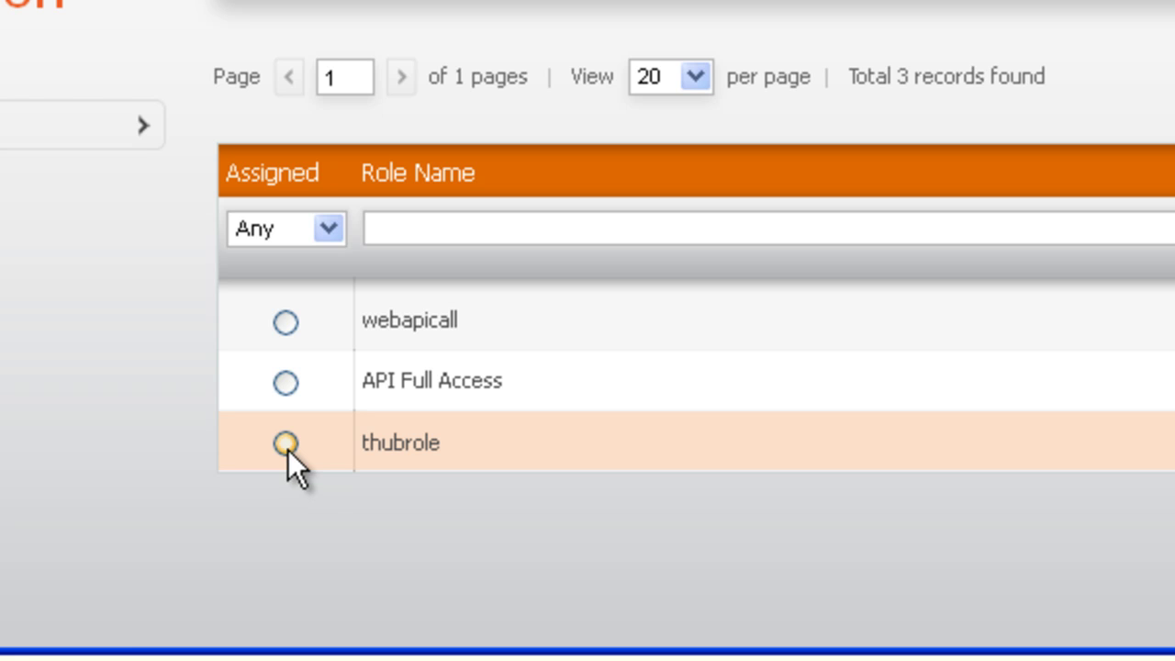
{"action": "left_click", "coordinate": [286, 447]}
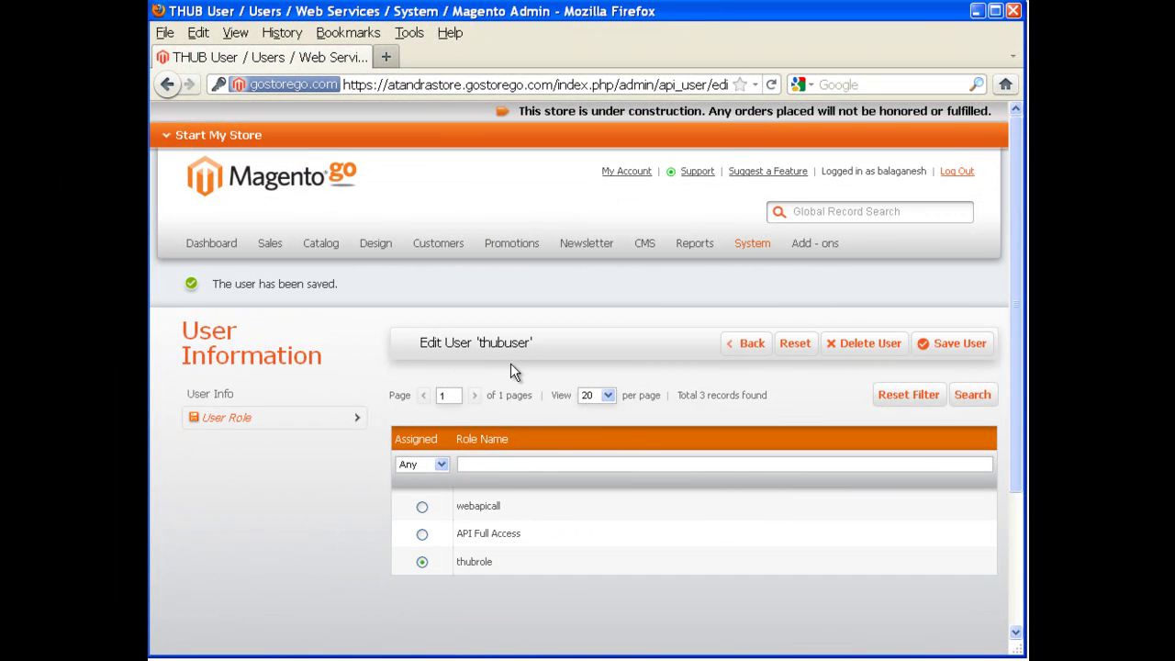
{"action": "double_click", "coordinate": [501, 342]}
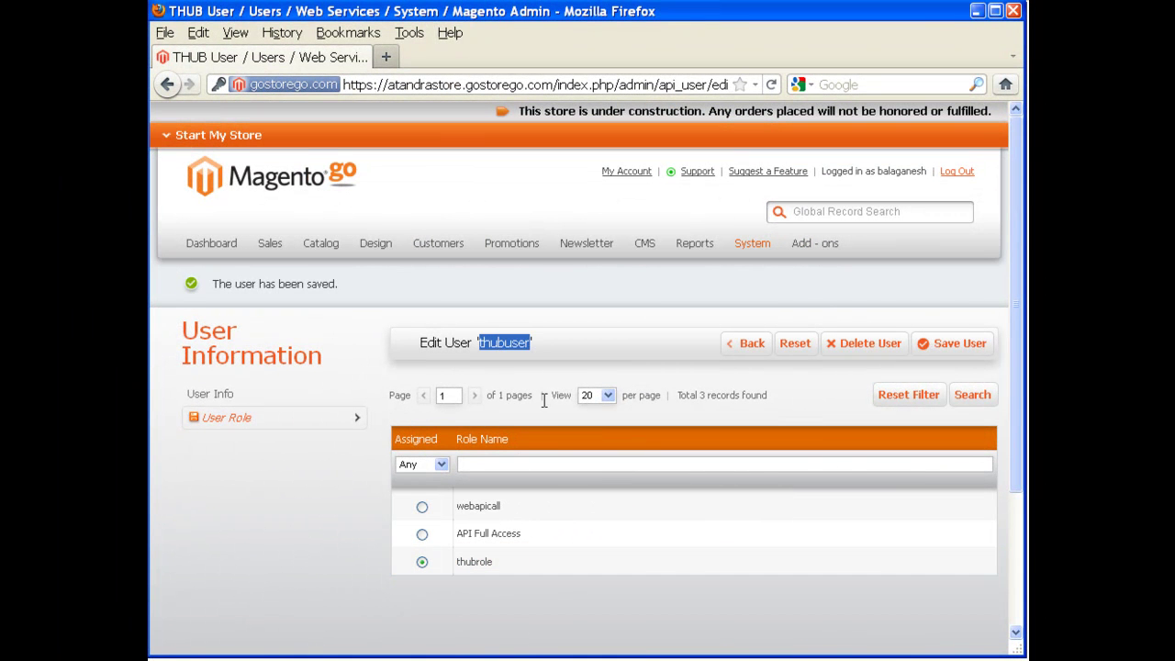
{"action": "left_click", "coordinate": [958, 352]}
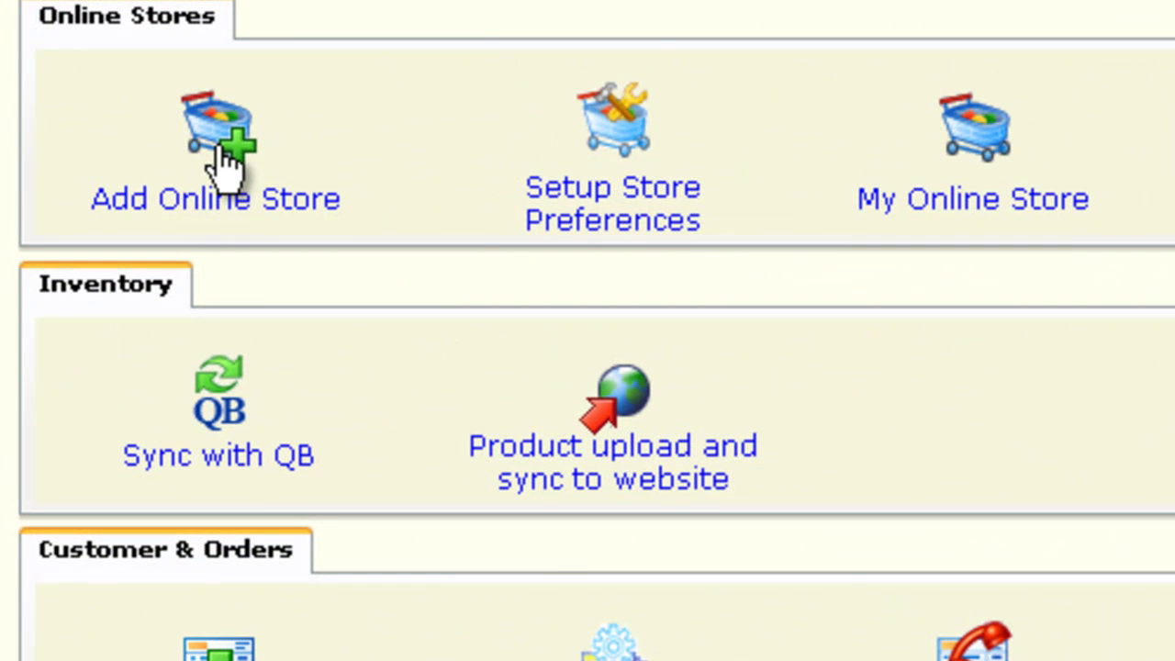
Step: Add a new T-Hub online store with admin login 'thubuser' and the API key
{"action": "left_click", "coordinate": [220, 161]}
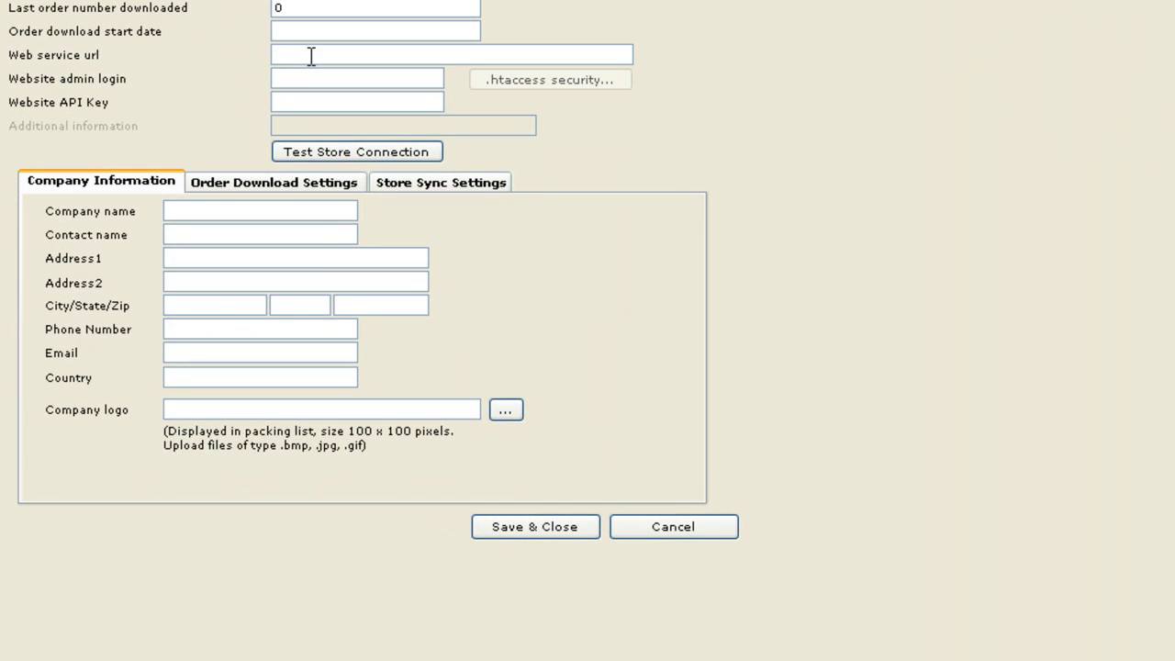
{"action": "left_click", "coordinate": [304, 78]}
{"action": "type", "text": "thubus"}
{"action": "type", "text": "er"}
{"action": "type", "text": "****"}
{"action": "type", "text": "**"}
{"action": "left_click", "coordinate": [298, 57]}
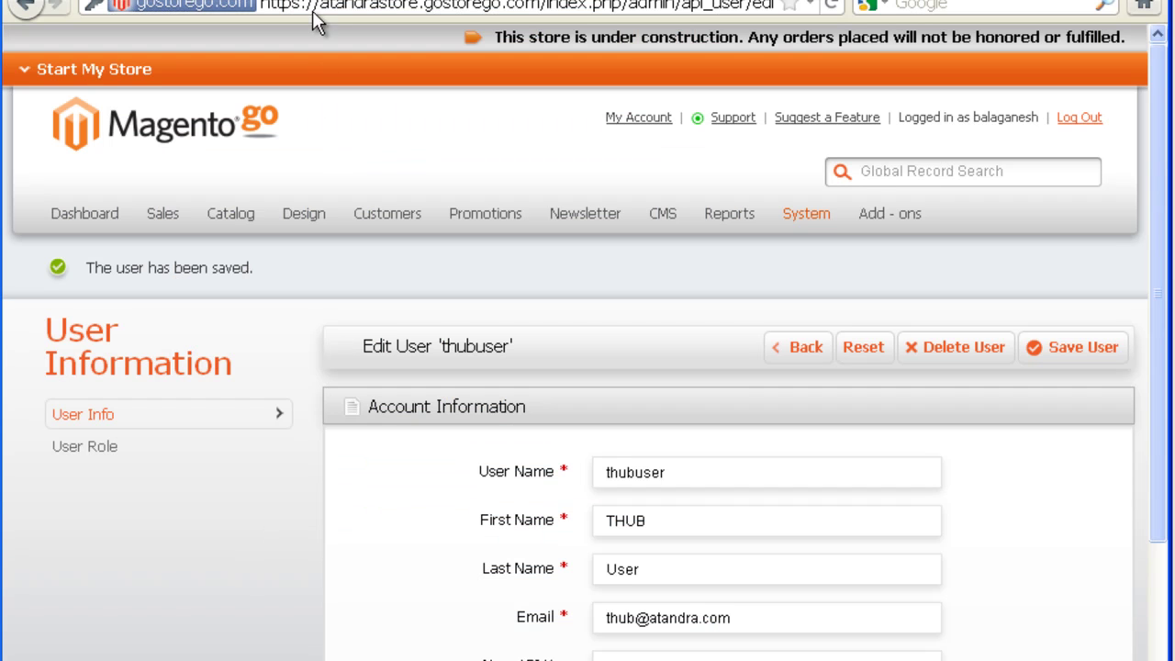
{"action": "left_click", "coordinate": [312, 9]}
{"action": "key", "text": "Home"}
{"action": "left_click_drag", "start_coordinate": [260, 5], "coordinate": [540, 6]}
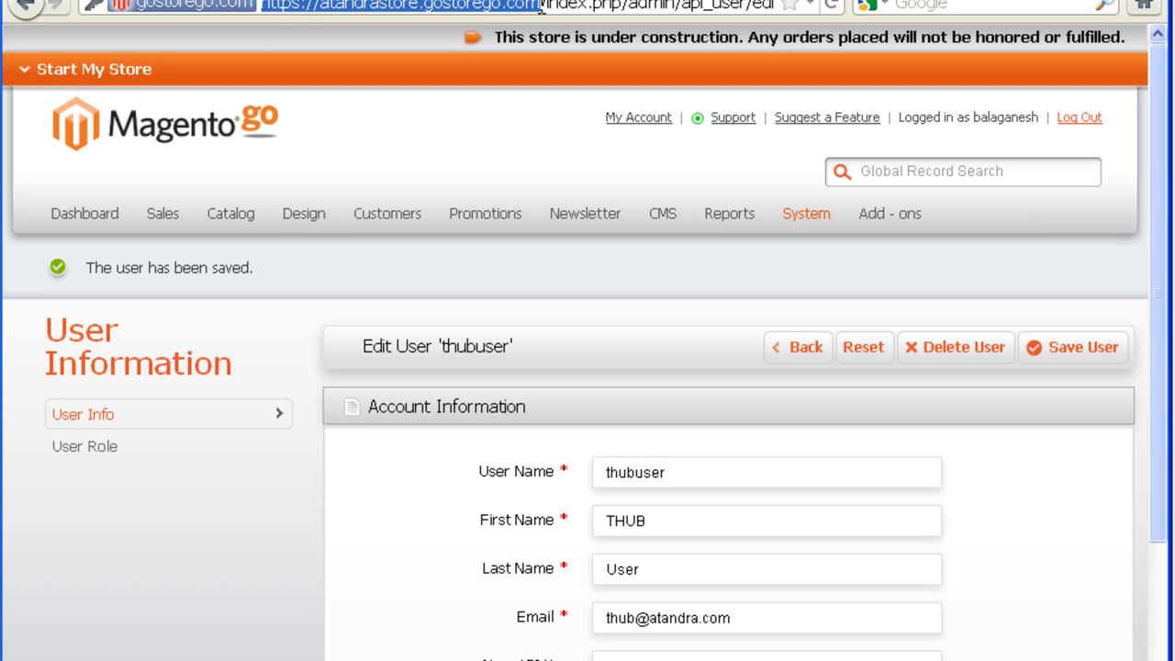
{"action": "right_click", "coordinate": [526, 8]}
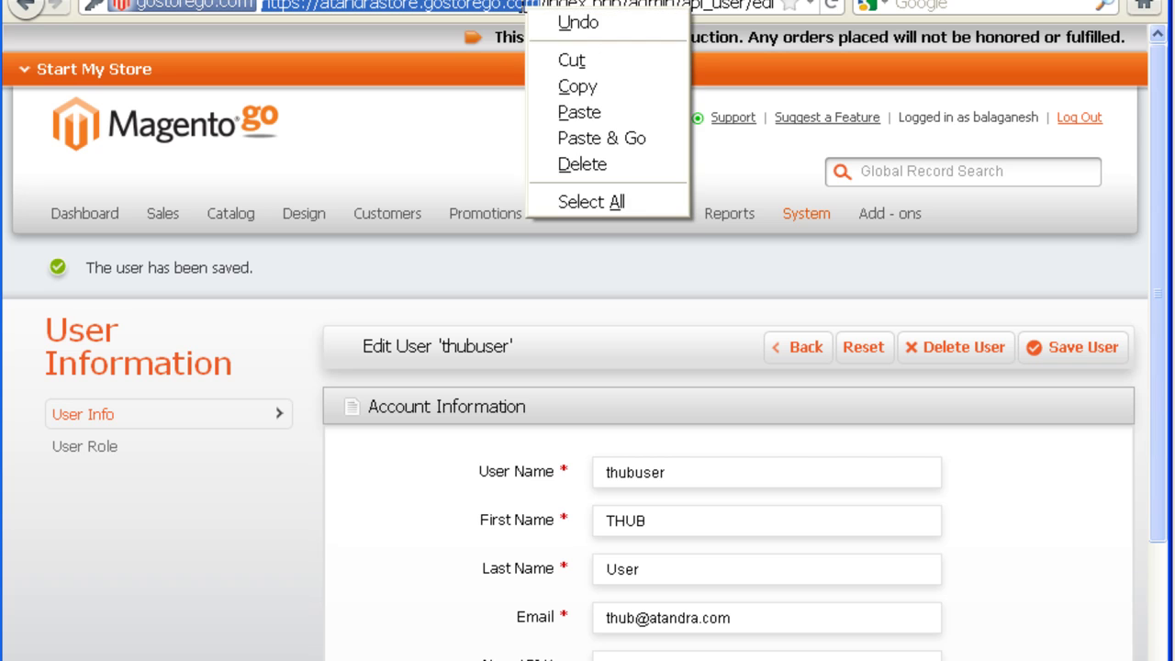
{"action": "left_click", "coordinate": [566, 90]}
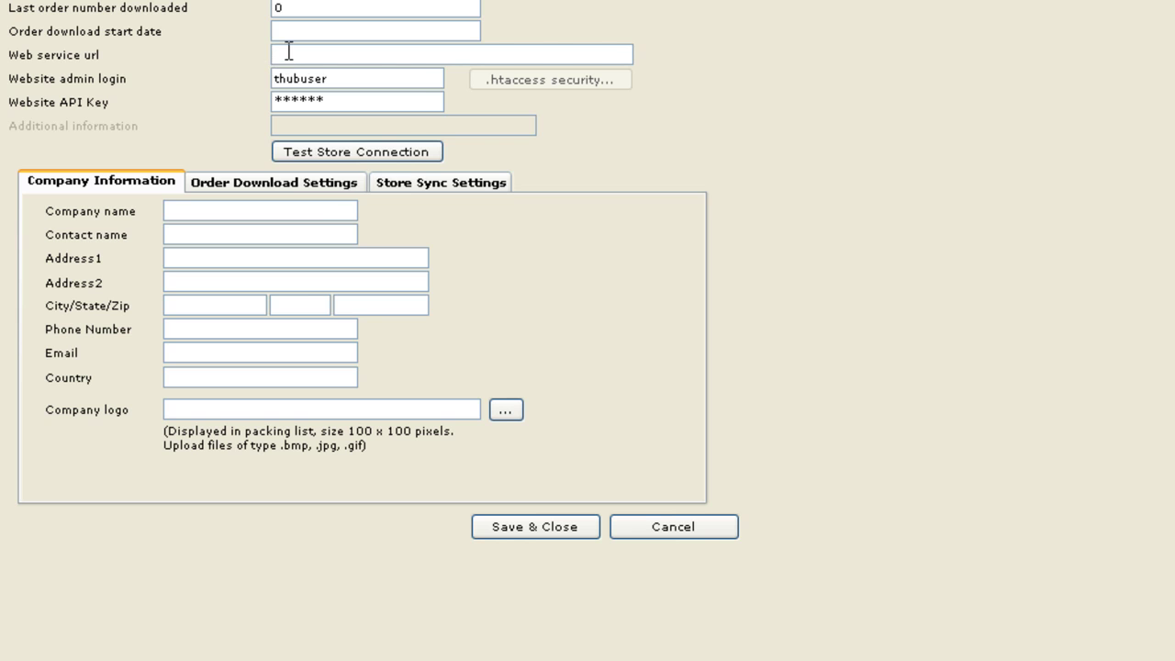
Step: Paste the store address as Web service url and set order download start date 6/1/2011
{"action": "right_click", "coordinate": [292, 53]}
{"action": "left_click", "coordinate": [339, 154]}
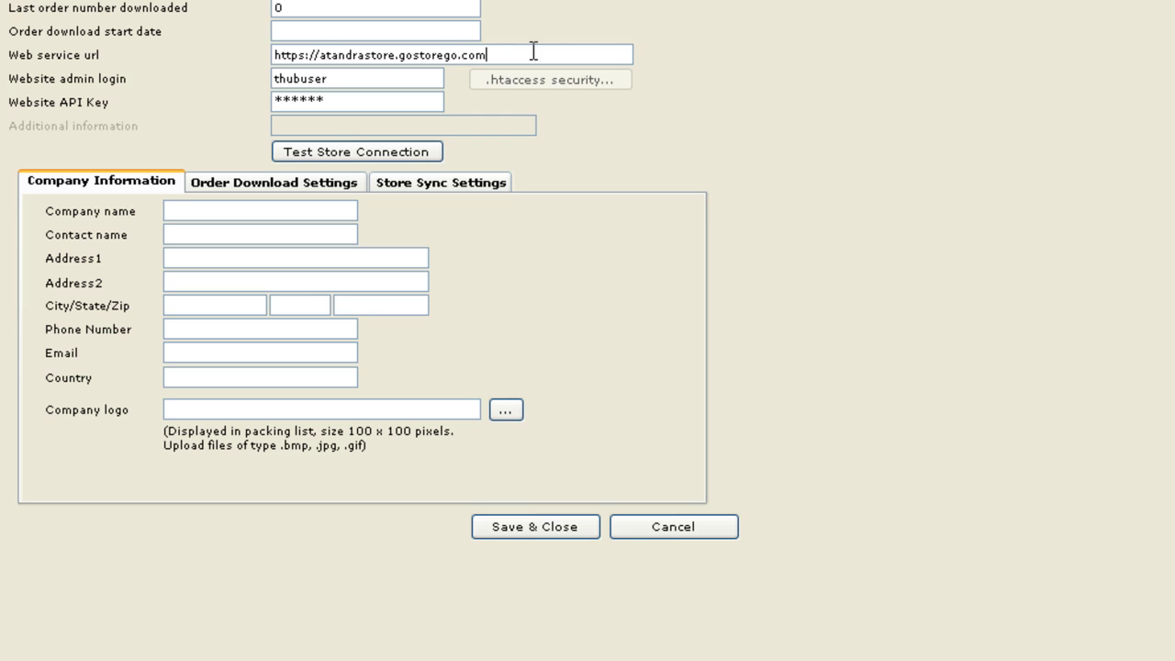
{"action": "left_click", "coordinate": [310, 30]}
{"action": "type", "text": "6/"}
{"action": "type", "text": "1/2011"}
Step: Test the T-Hub store connection and dismiss the success message
{"action": "left_click", "coordinate": [360, 154]}
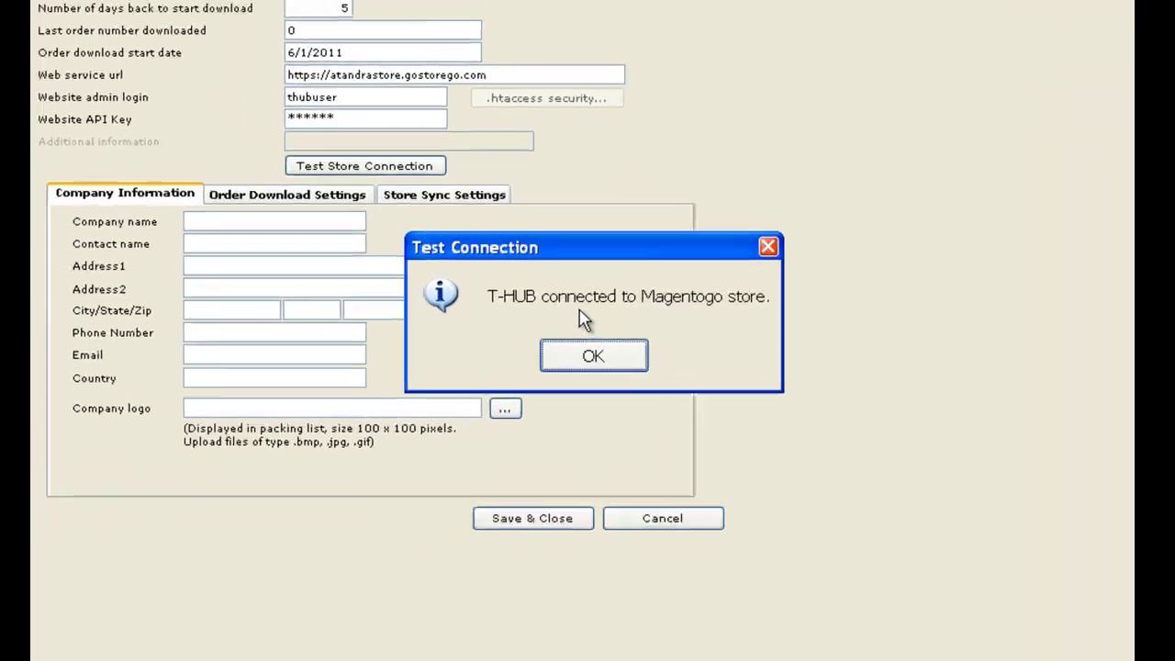
{"action": "left_click", "coordinate": [622, 360]}
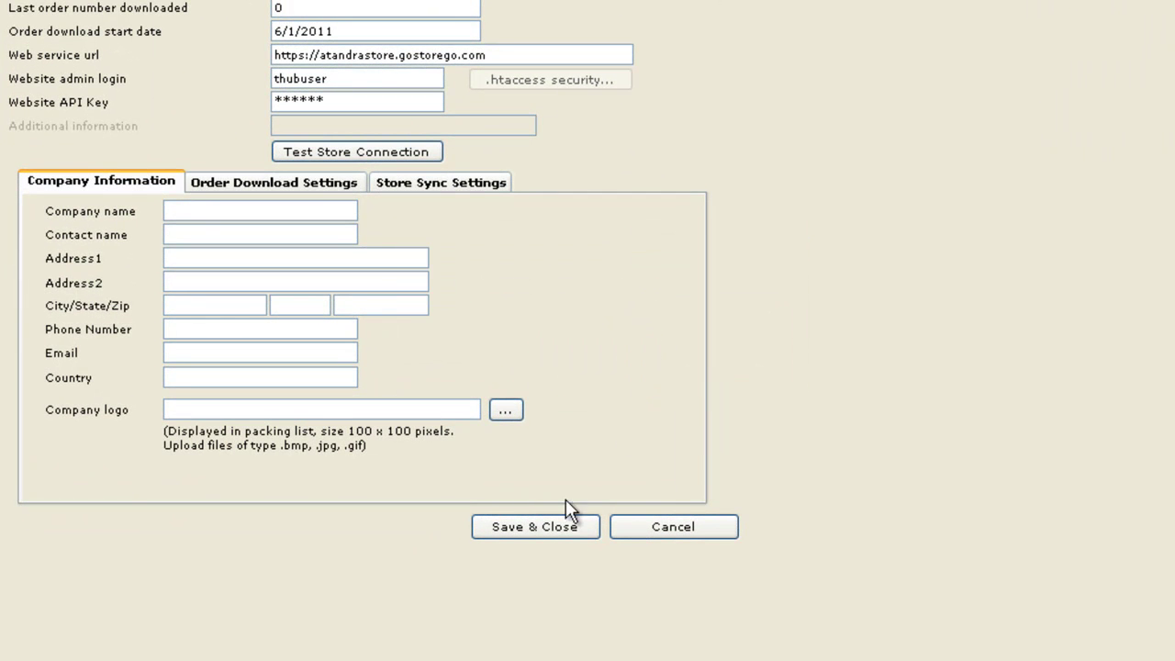